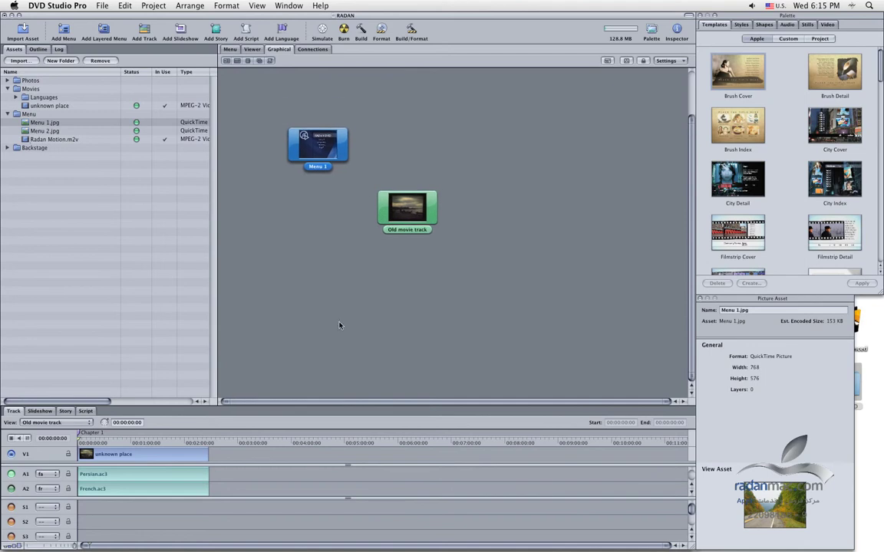
Delete the existing Menu 1 from the project and add a new empty menu
left_click_drag(292, 91, 325, 168)
key("Delete")
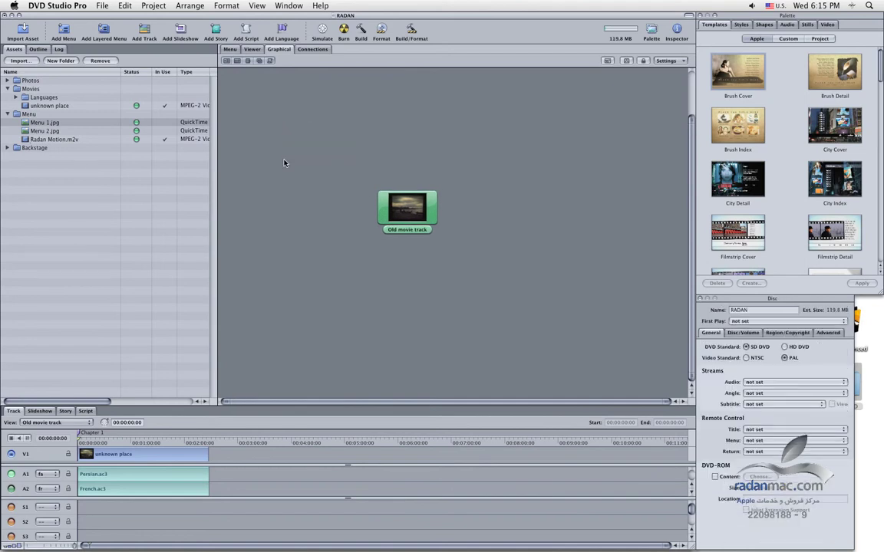
left_click(64, 36)
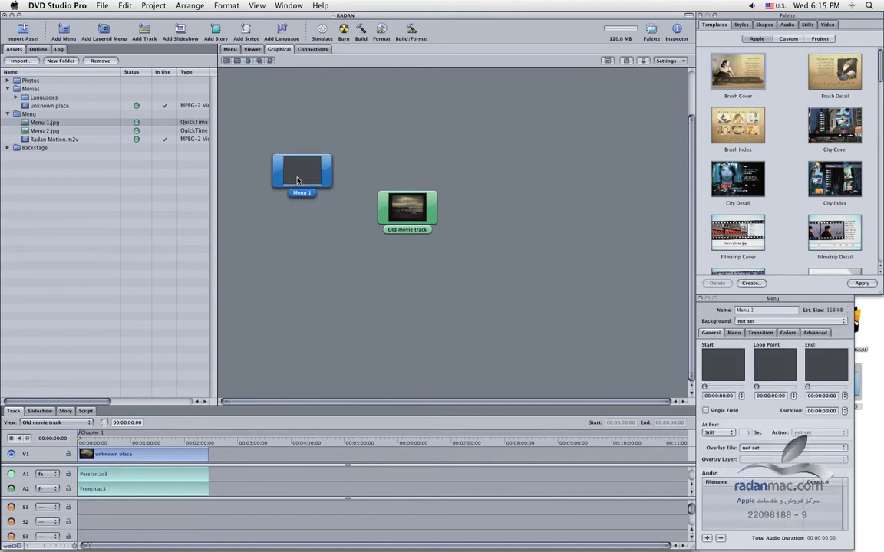
Set the still image Menu 1.jpg as the new menu's background and open the menu for editing
left_click_drag(42, 123, 295, 178)
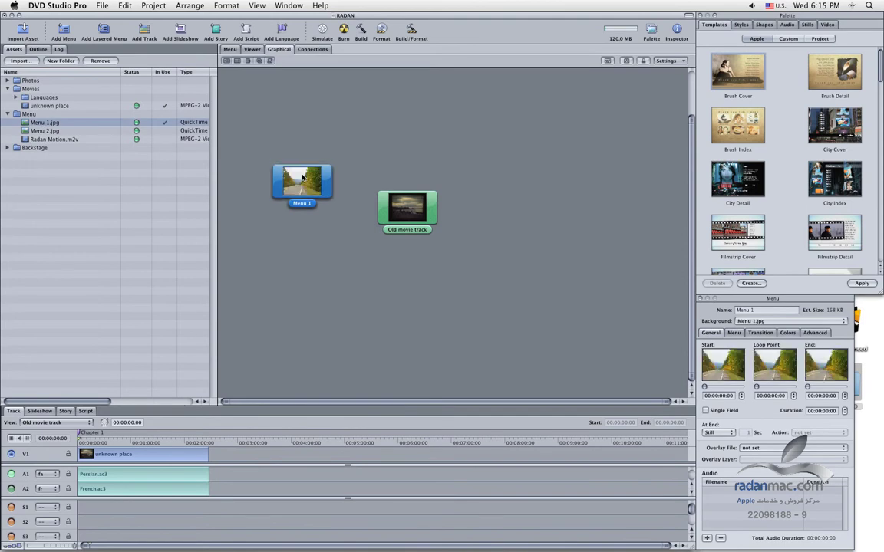
left_click(239, 50)
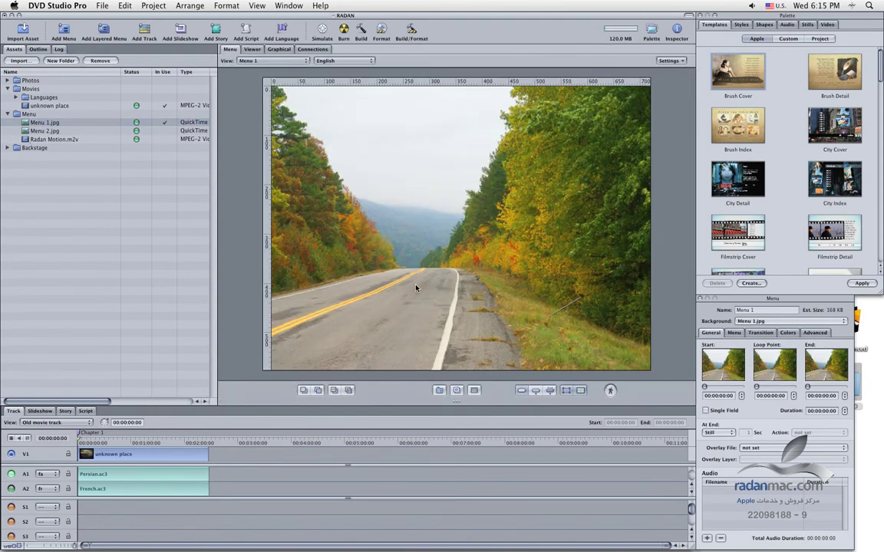
left_click(278, 49)
double_click(308, 190)
Replace the menu's background with Menu 2.jpg and check the menu in the graphical view and the editor
left_click_drag(41, 131, 448, 214)
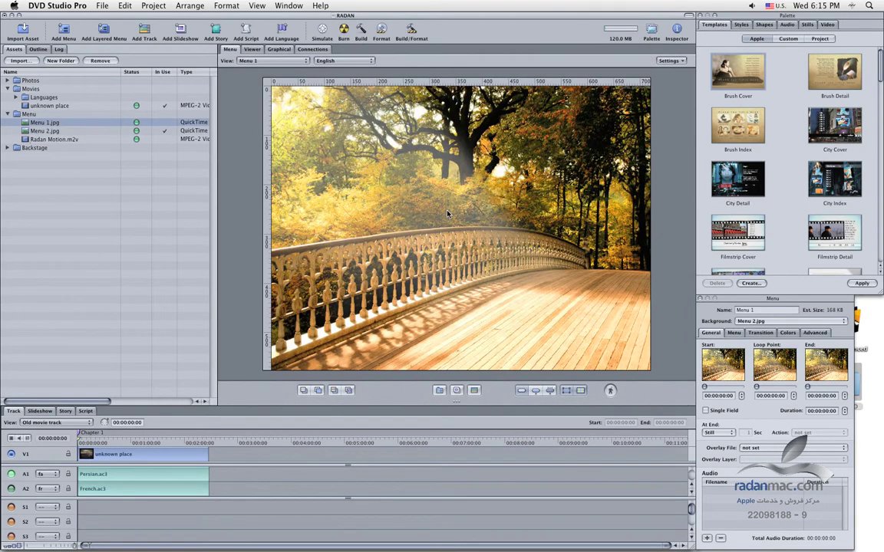
left_click_drag(48, 132, 510, 177)
left_click(272, 48)
mouse_move(301, 184)
left_mouse_down()
mouse_move(317, 170)
mouse_move(290, 173)
left_mouse_up()
left_click(234, 50)
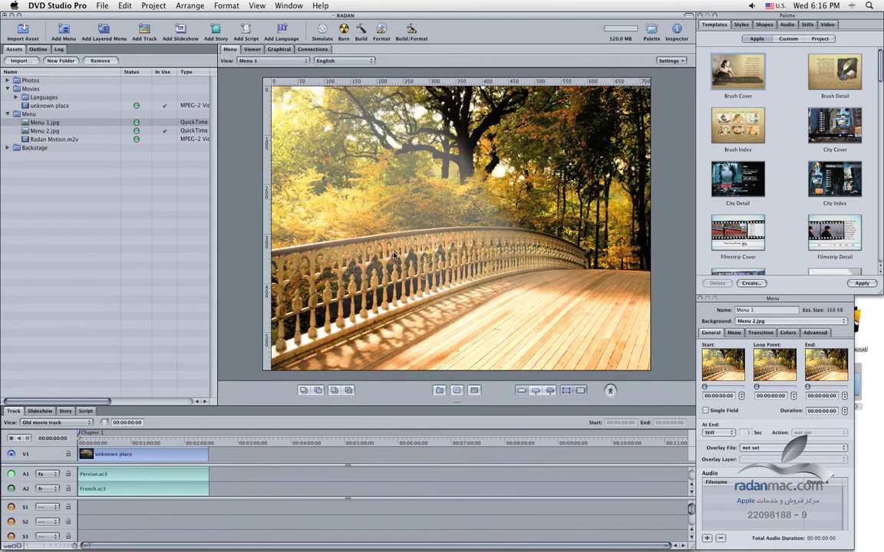
Preview the Radan Motion.m2v video and set it as the background of Menu 1
double_click(48, 139)
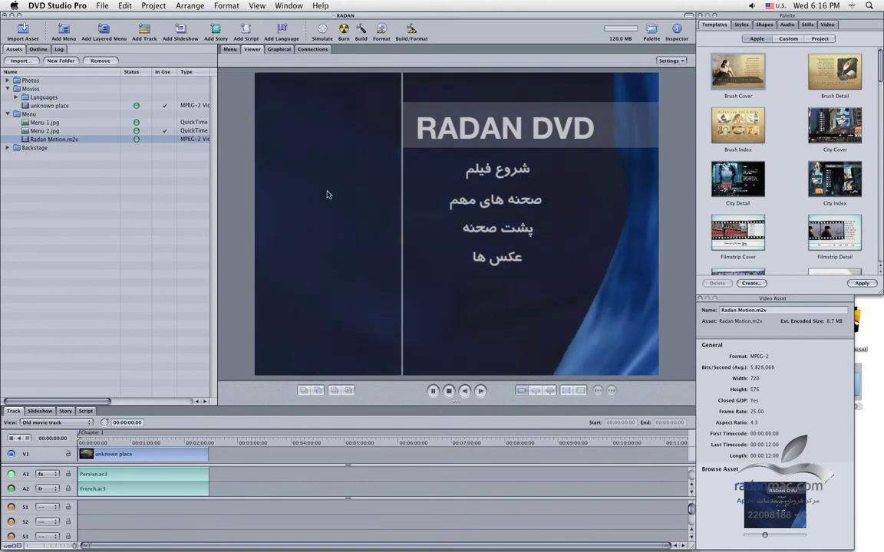
key("space")
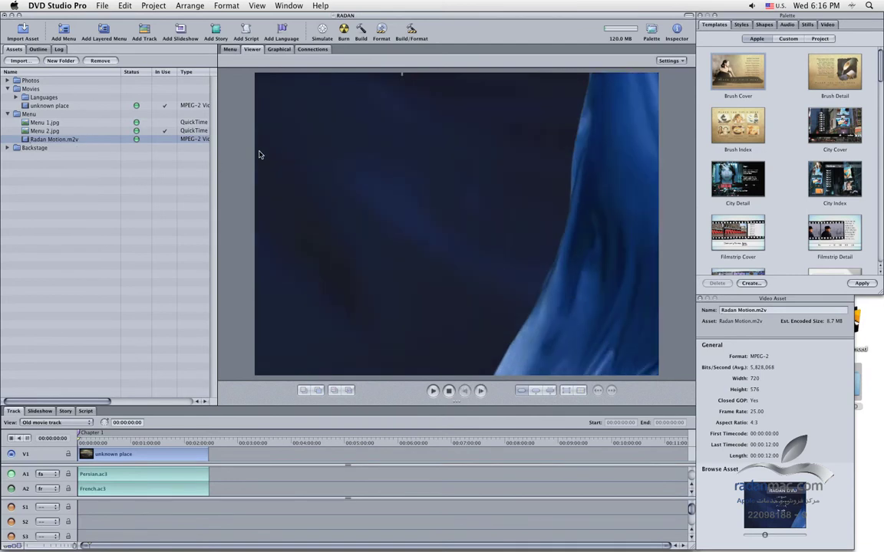
left_click(231, 51)
left_click_drag(22, 139, 384, 182)
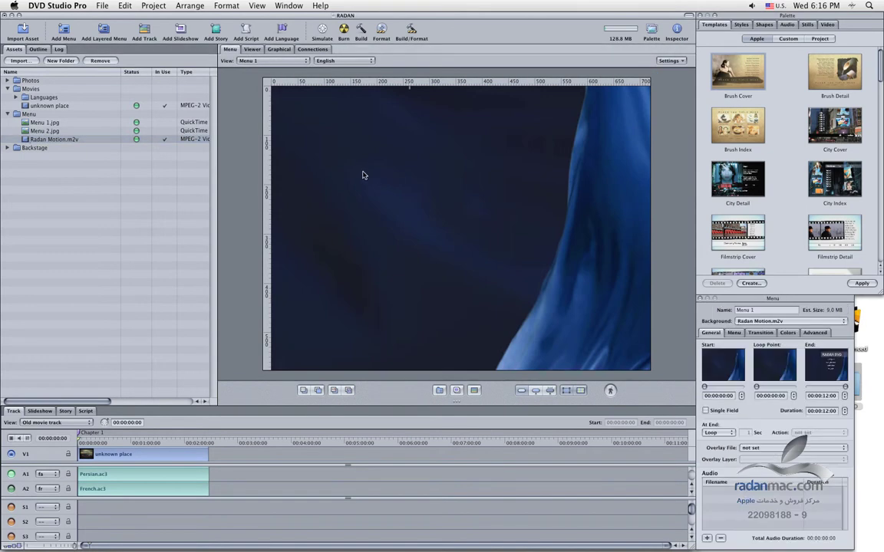
Move the Menu 1 tile closer to the Old movie track tile in the graphical view, and return to the menu editor
left_click(278, 50)
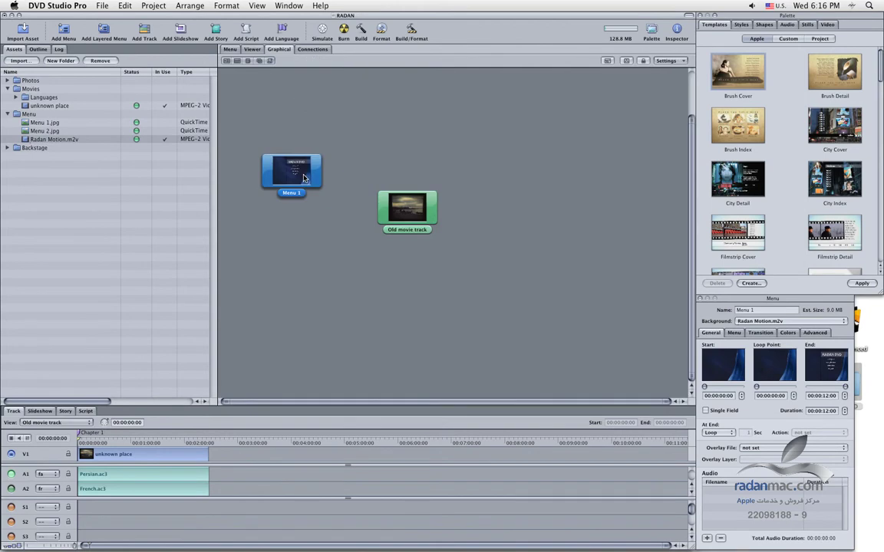
left_click_drag(304, 178, 341, 167)
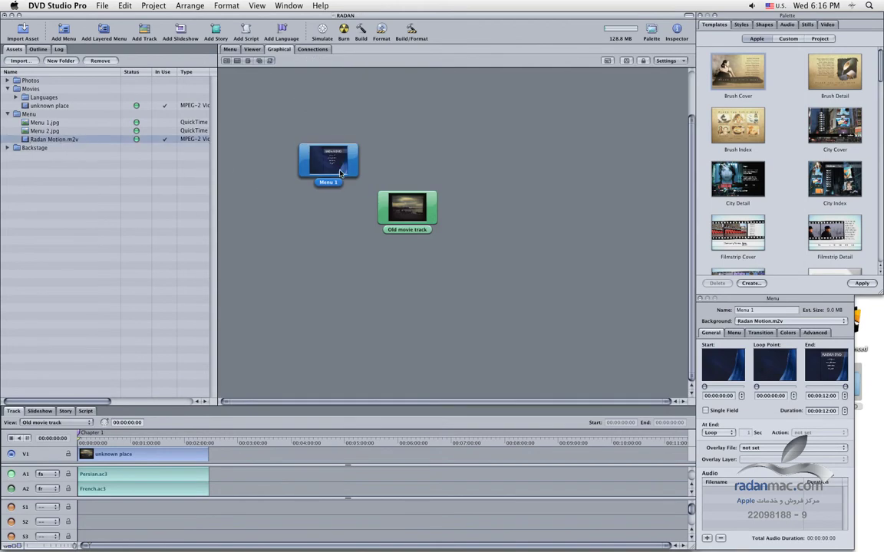
left_click(237, 50)
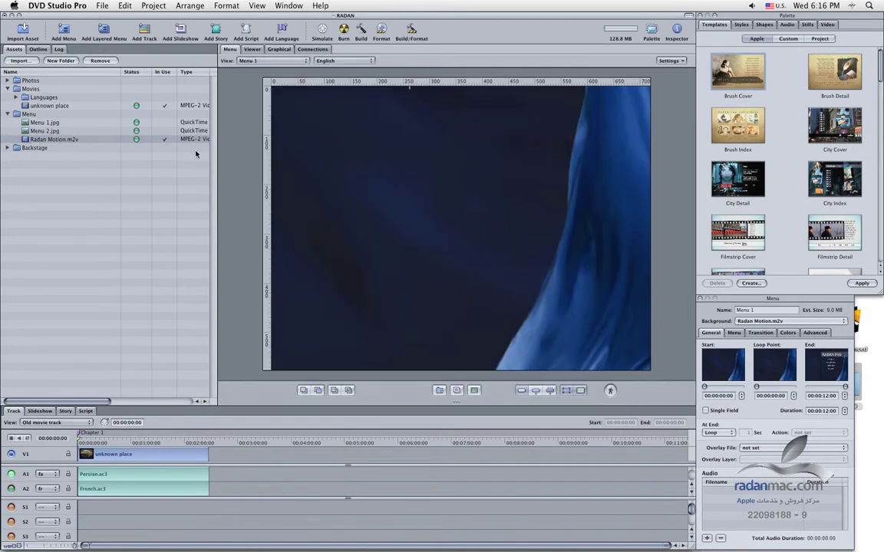
Turn on motion playback in the menu editor and fit a new button closely around the first text entry, شروع فیلم
left_click(66, 141)
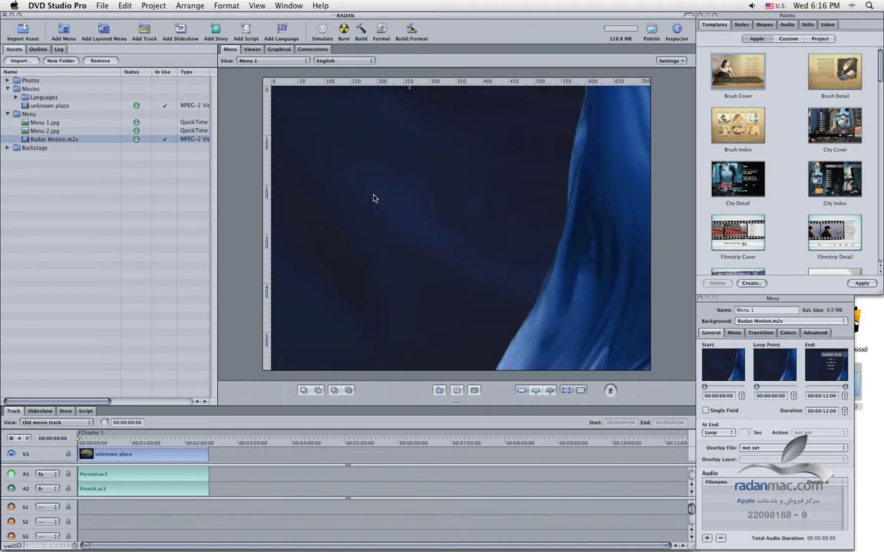
left_click(609, 390)
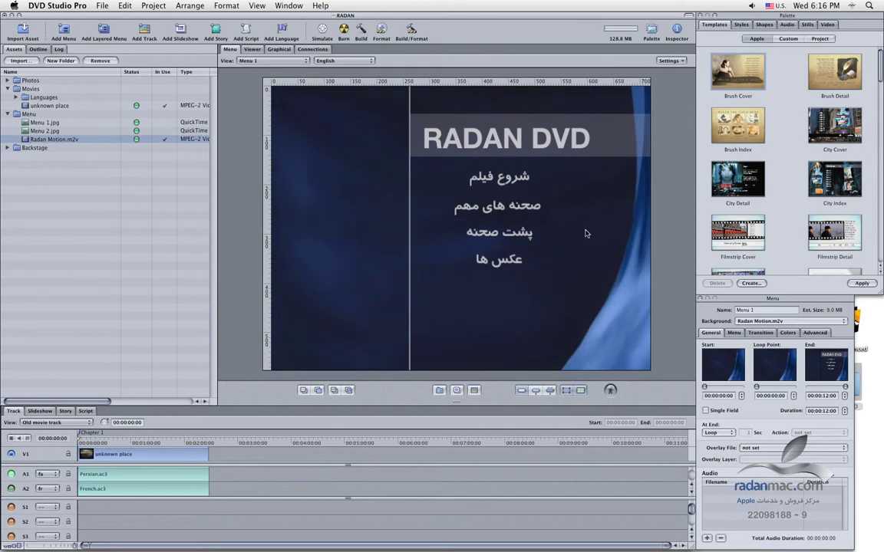
left_click_drag(443, 207, 550, 306)
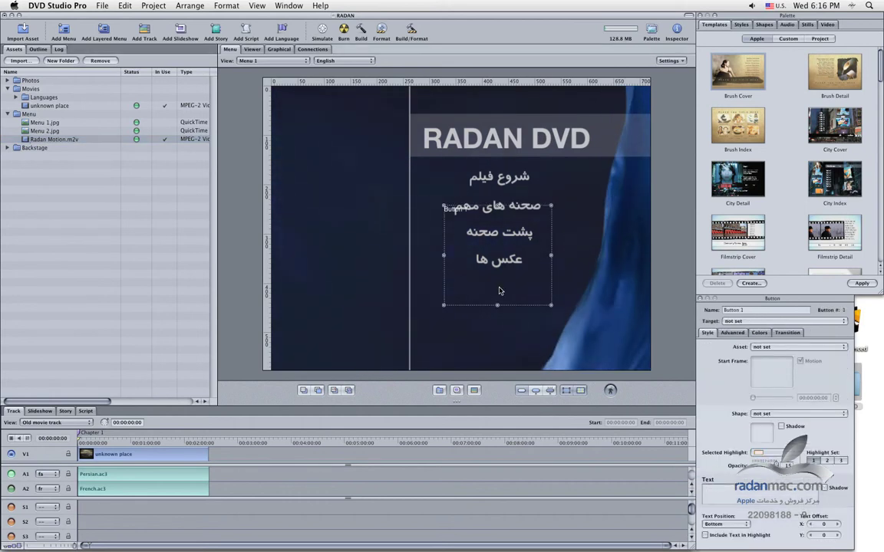
left_click_drag(503, 246, 507, 217)
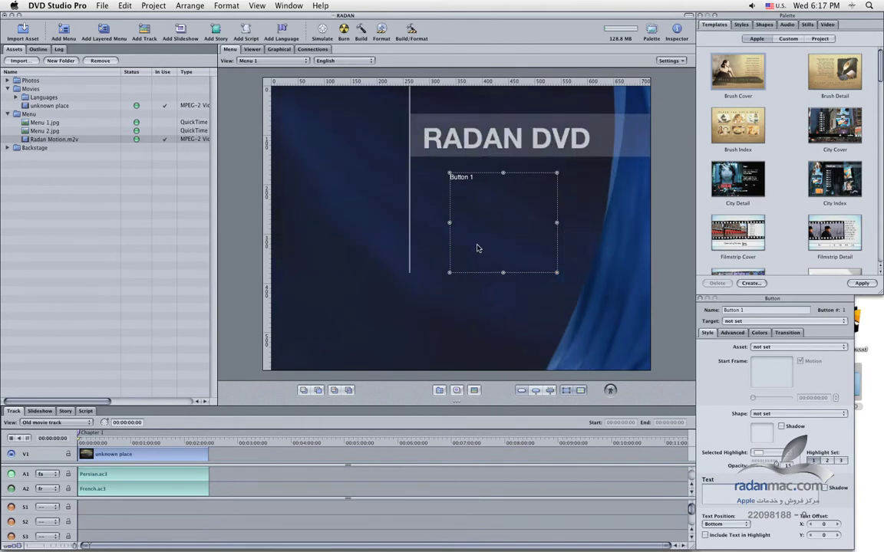
left_click_drag(502, 272, 502, 166)
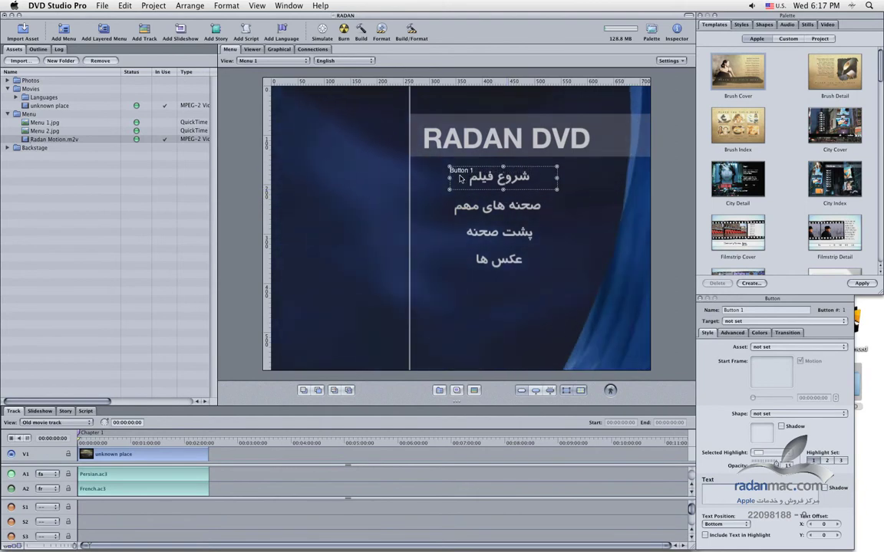
left_click_drag(451, 178, 463, 178)
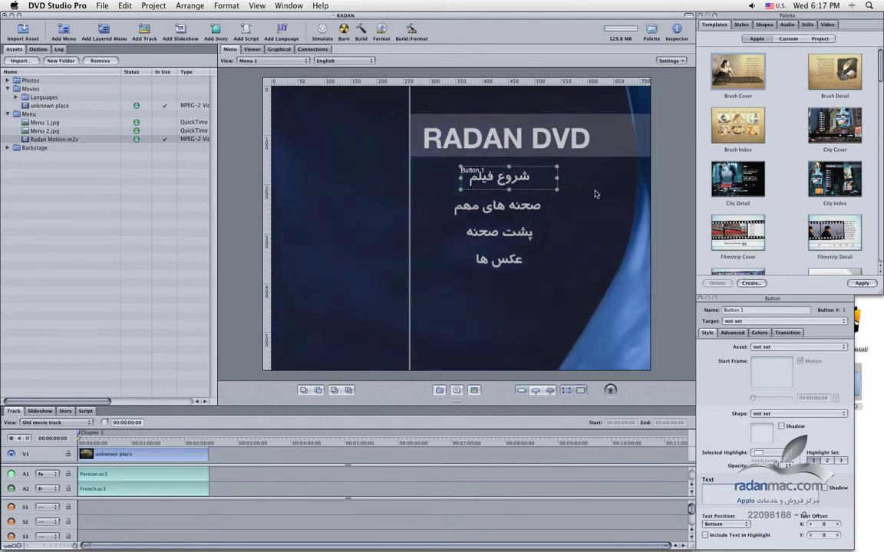
left_click_drag(563, 181, 536, 182)
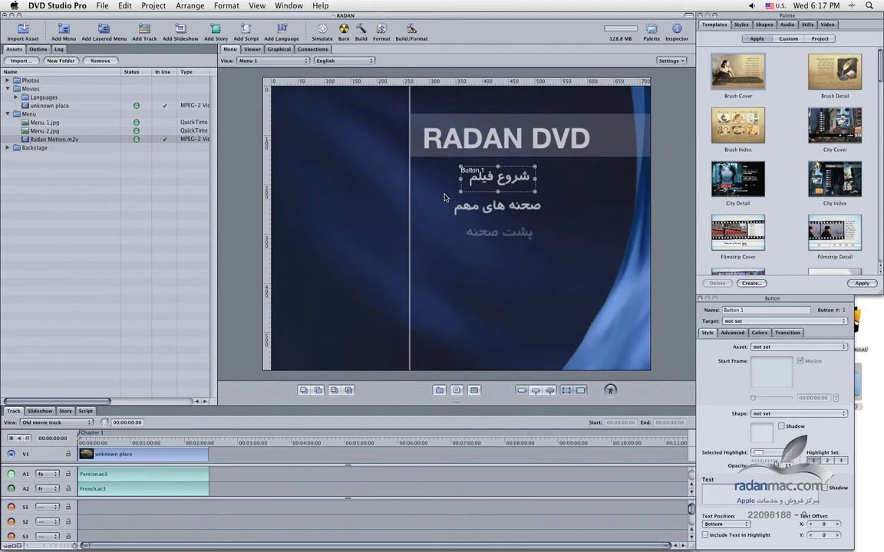
Draw a button around the second text entry, صحنه های مهم, and name it index
left_click_drag(444, 194, 548, 222)
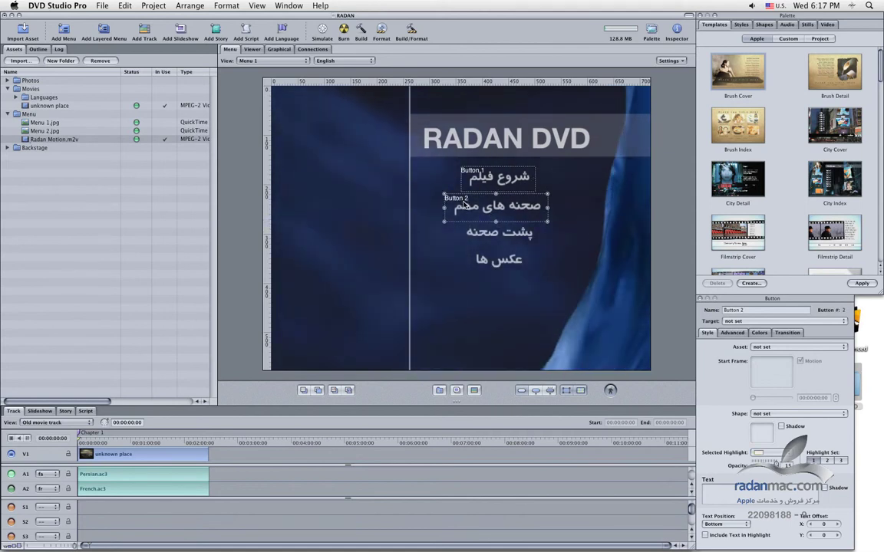
left_click_drag(444, 208, 447, 208)
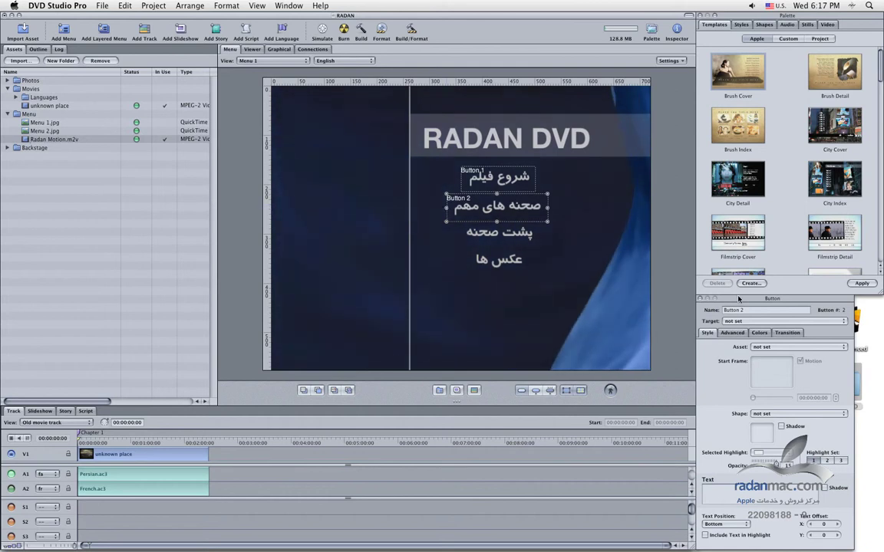
type("indec")
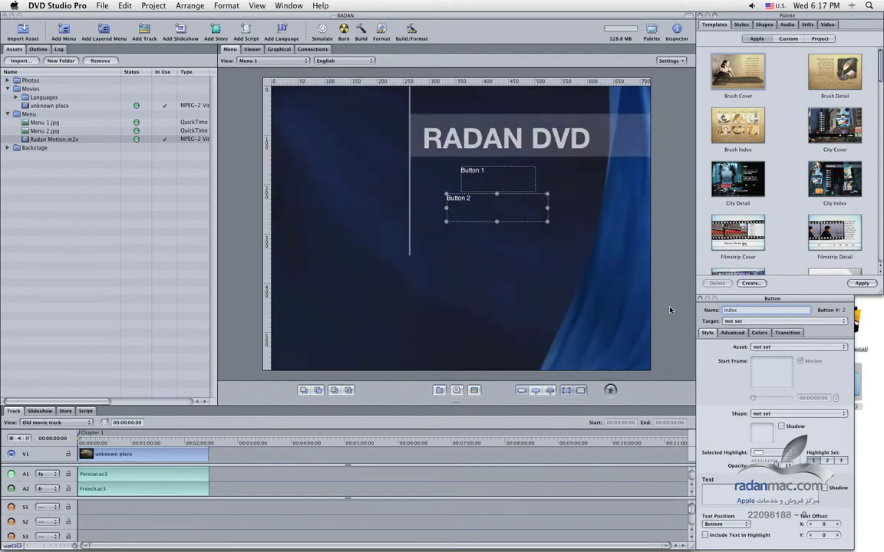
Name the button around the first text entry play
left_click(506, 174)
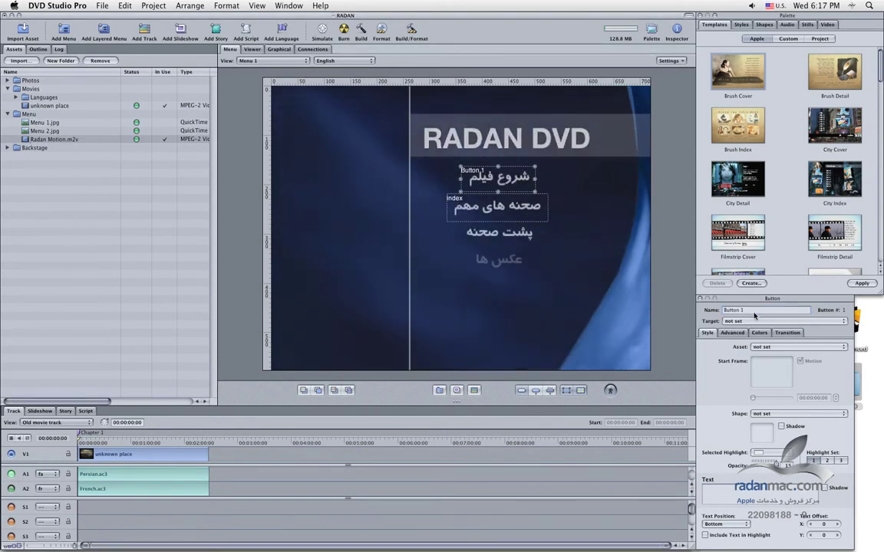
type("play")
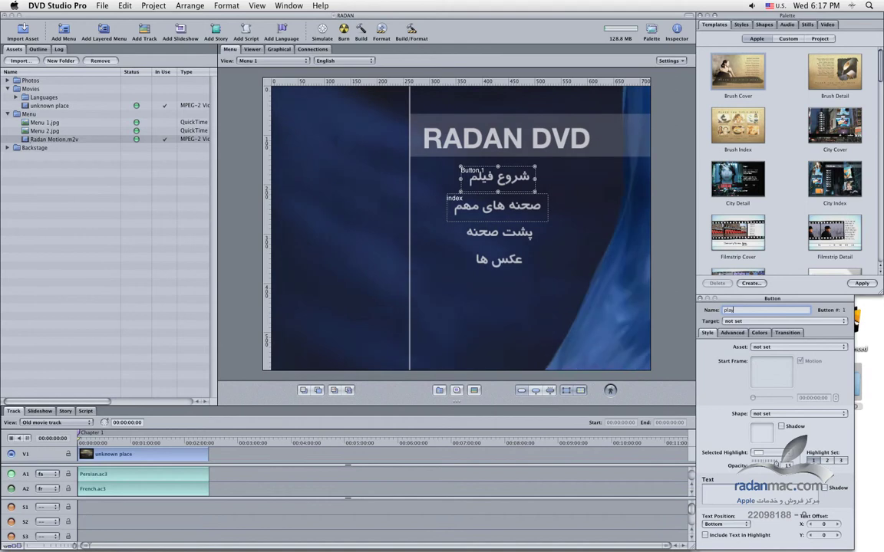
left_click(562, 274)
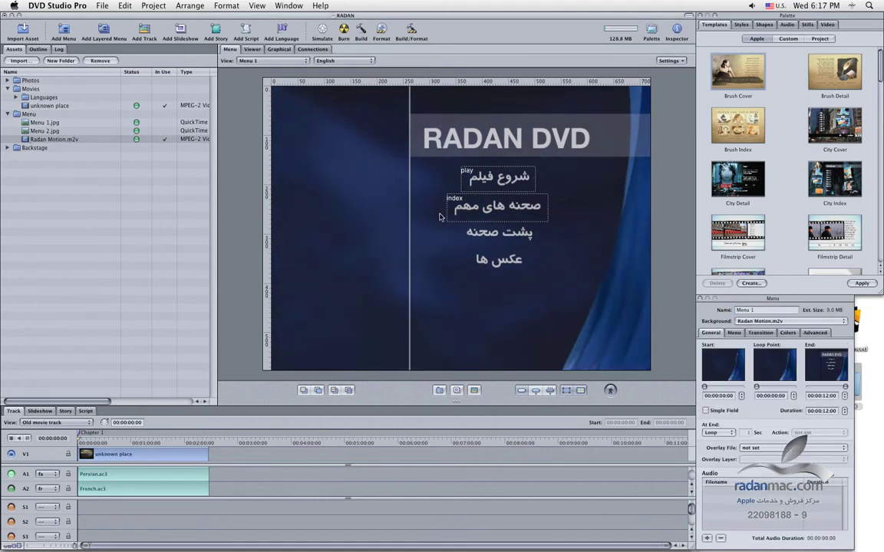
Draw a button around the third text entry, پشت صحنه, and name it backstage
left_click_drag(453, 224, 541, 249)
left_click(462, 245)
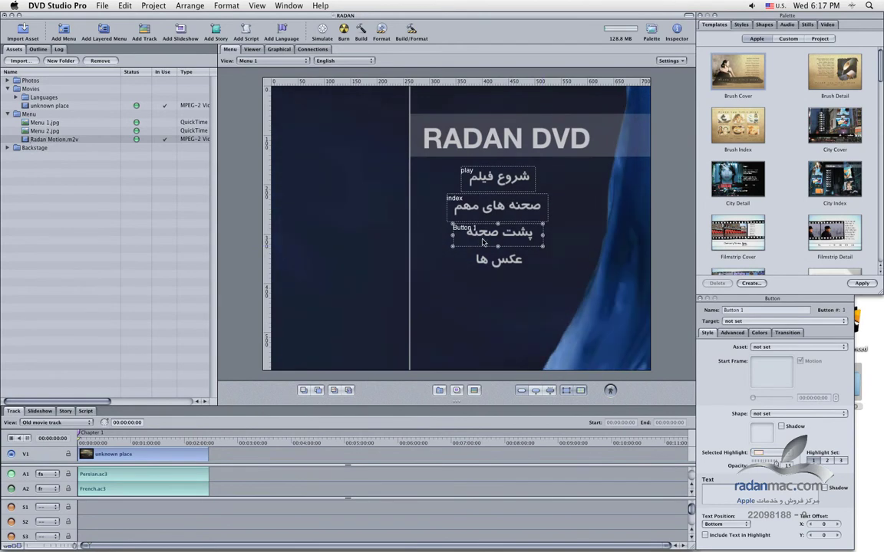
type("backsta")
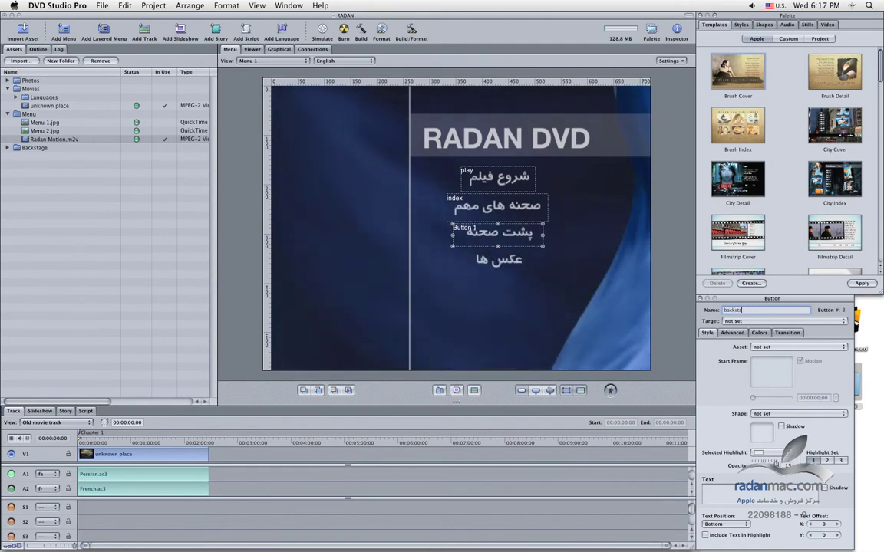
type("g")
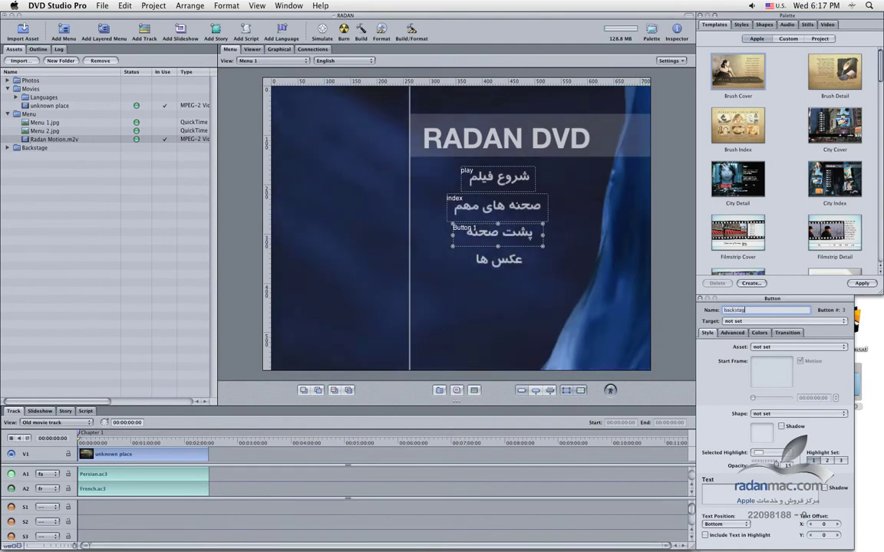
type("e")
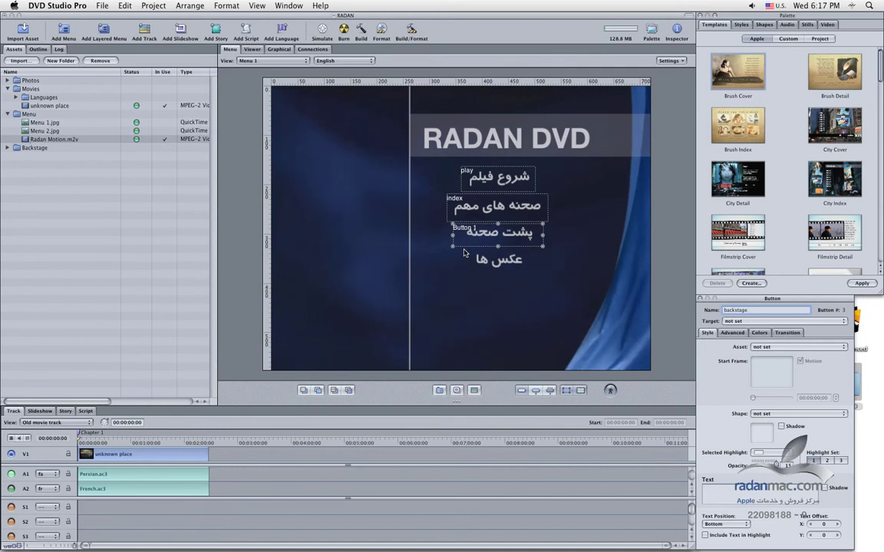
key("Return")
Draw a button around the fourth text entry, عکس ها, and extend the backstage and index buttons to close the gaps between neighbouring buttons
left_click_drag(463, 250, 530, 273)
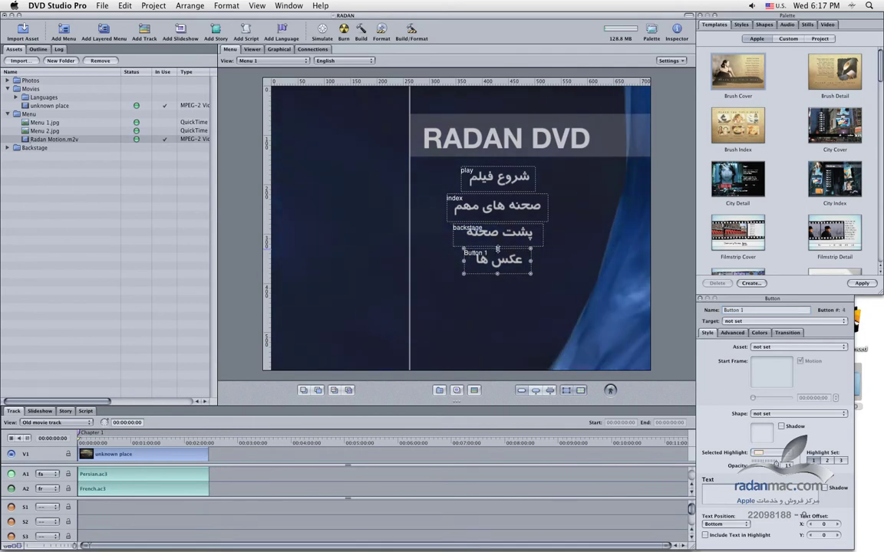
left_click(498, 244)
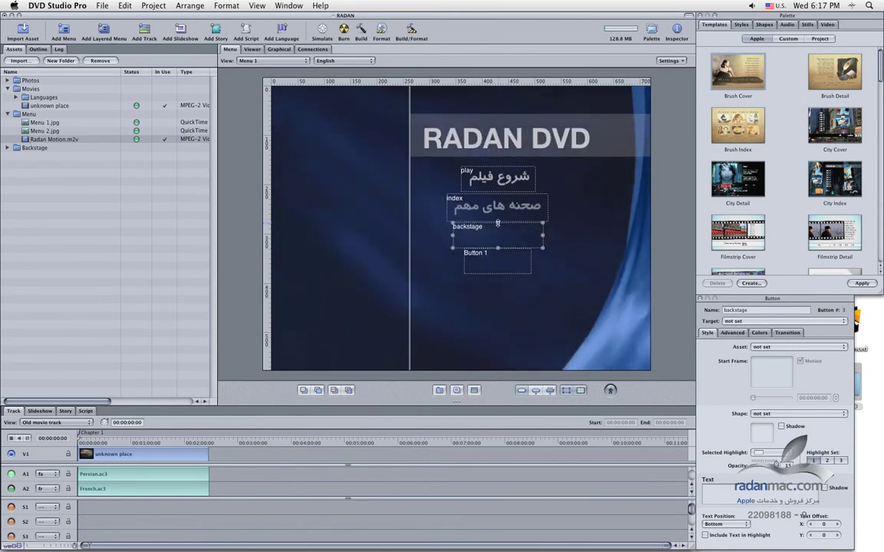
left_click(499, 205)
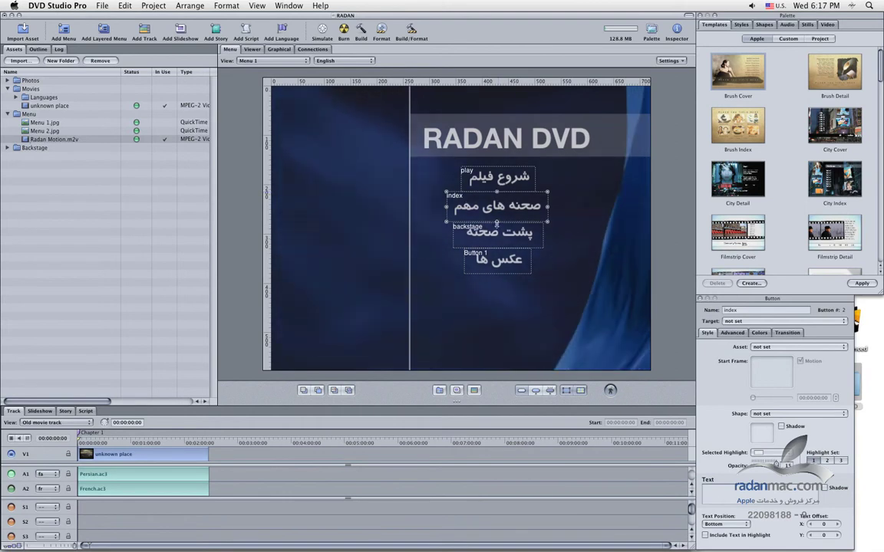
Name the button around the fourth text entry photos and deselect it
left_click(496, 268)
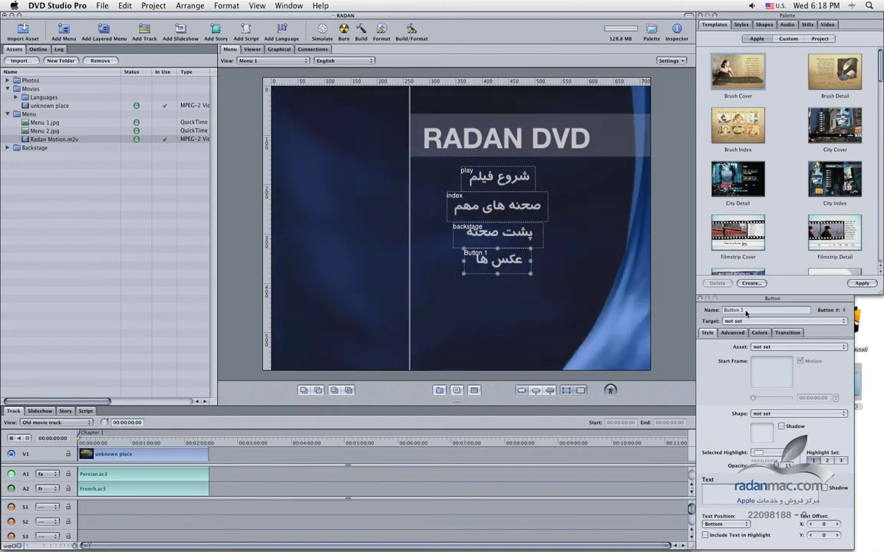
type("photos")
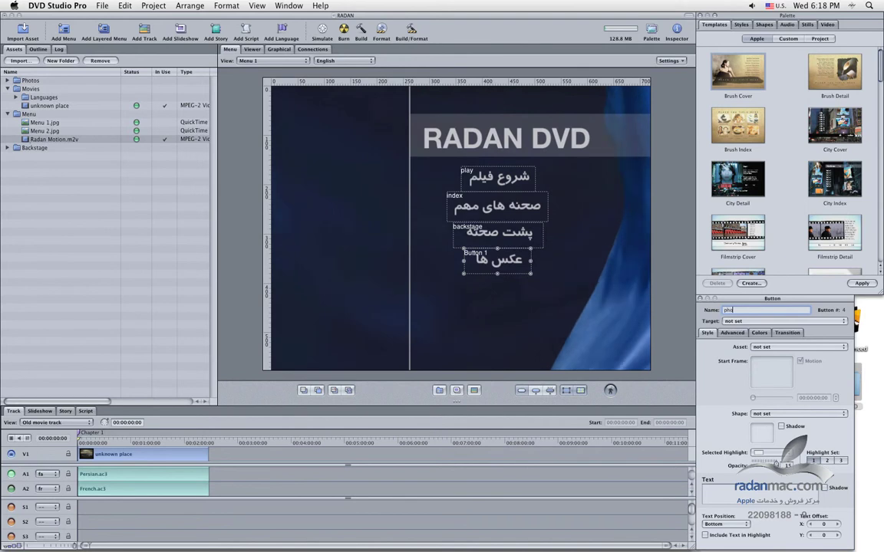
left_click(418, 239)
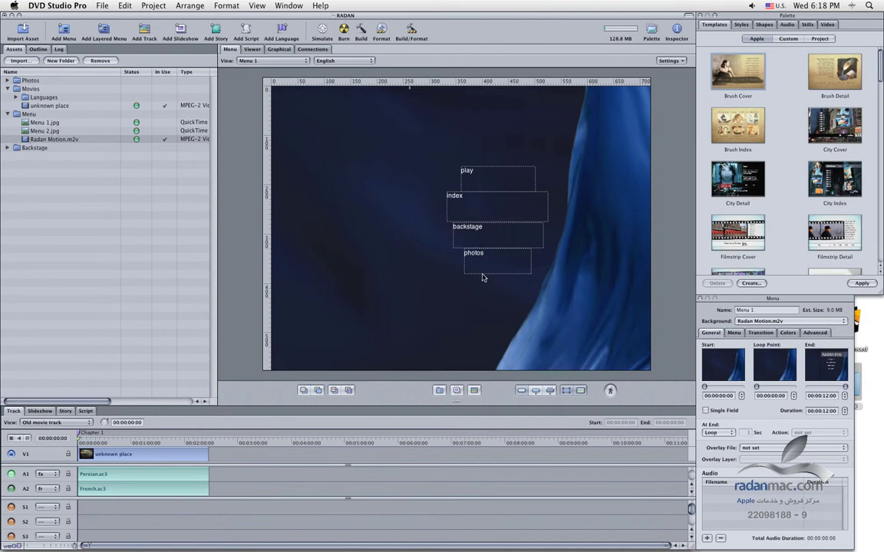
Link the play button to the Old movie track by assigning the track from the project outline to it
left_click(46, 106)
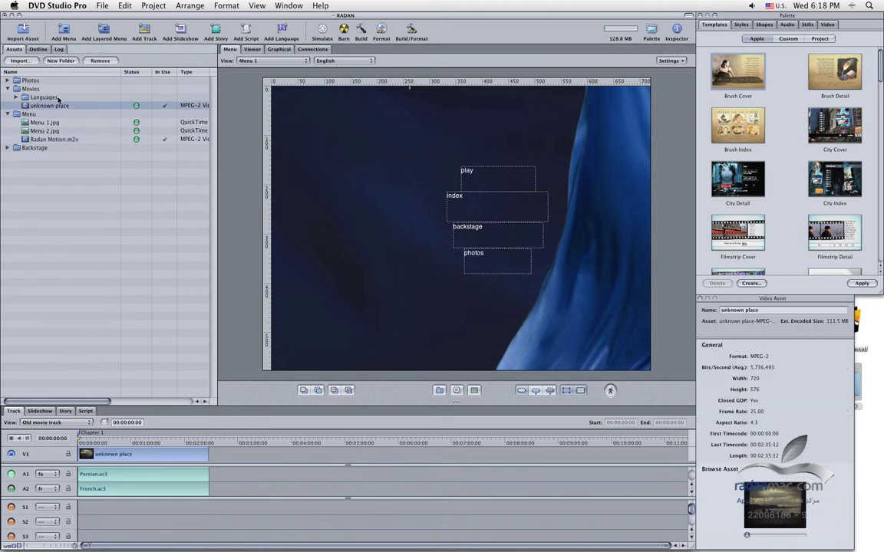
left_click(36, 49)
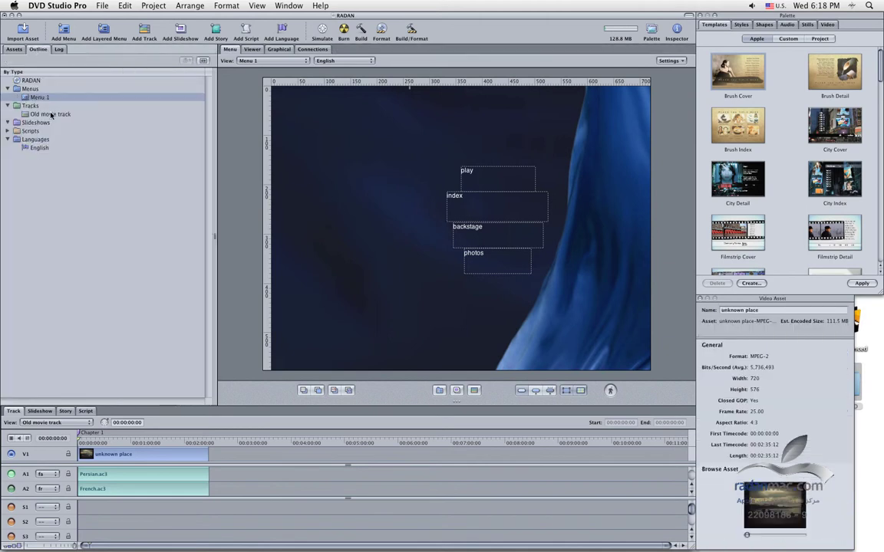
left_click(42, 114)
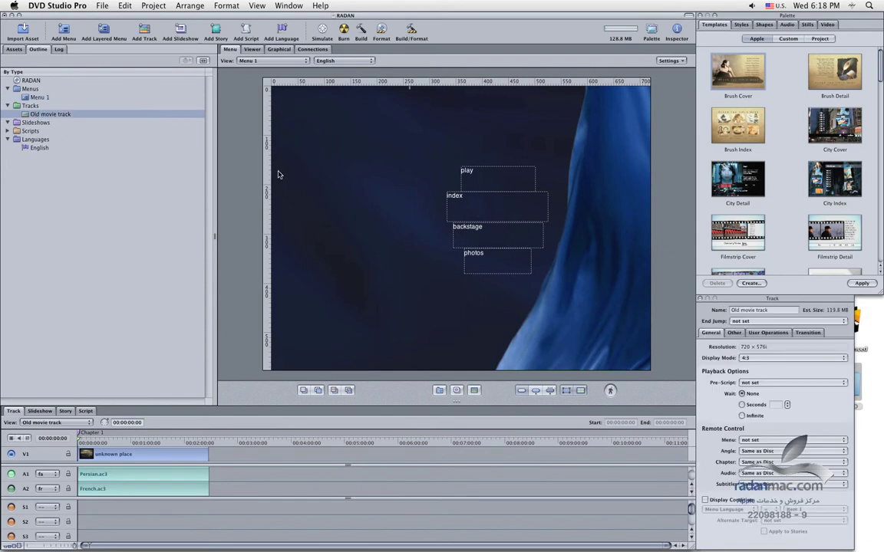
left_click_drag(45, 114, 494, 177)
key("super+z")
left_click_drag(34, 114, 499, 177)
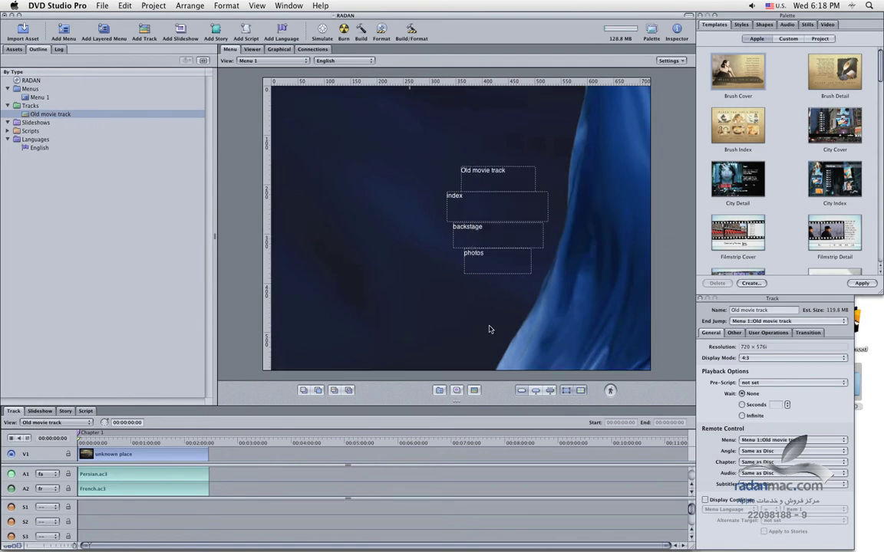
Select the backstage button and extend its upper edge slightly to meet the index button
left_click(512, 258)
left_click(513, 242)
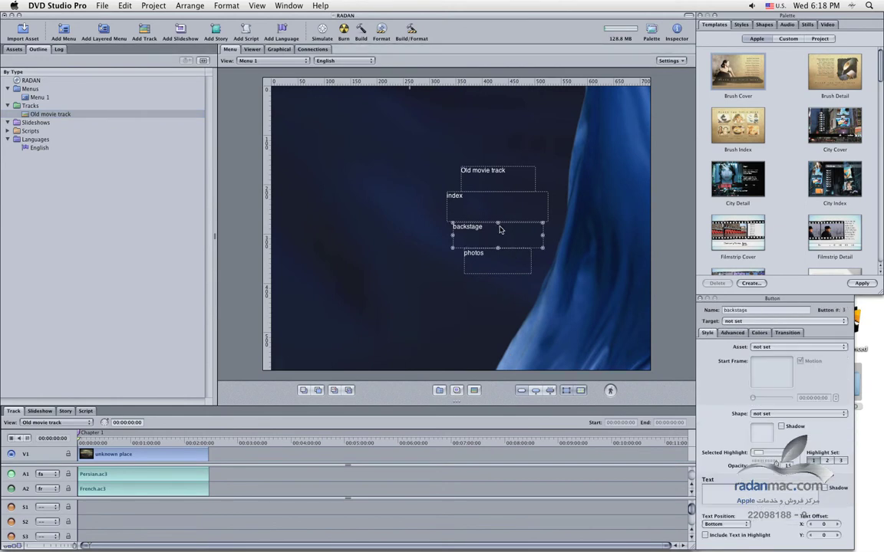
left_click(496, 219)
left_click(498, 224)
Move the Menu 1 tile away from the track tile in the graphical view and set Menu 1 as First Play
left_click(277, 49)
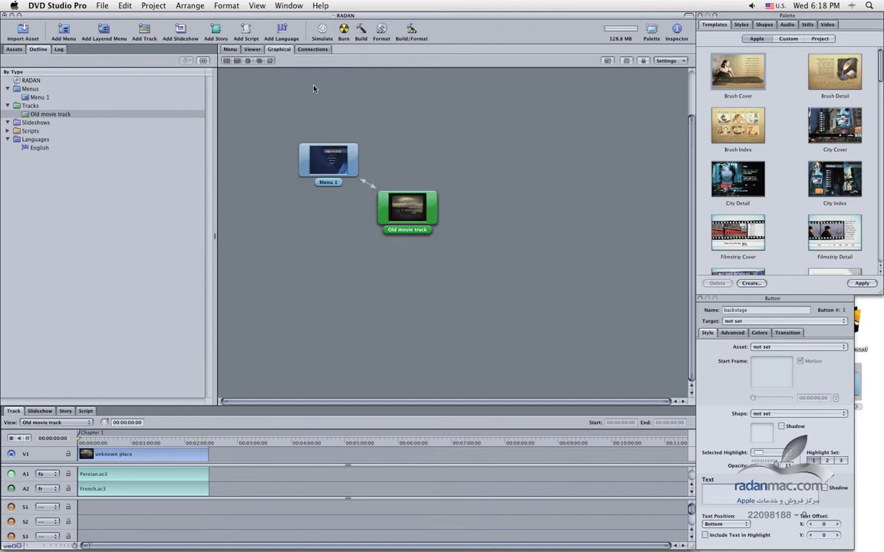
left_click_drag(351, 166, 325, 140)
left_click(343, 91)
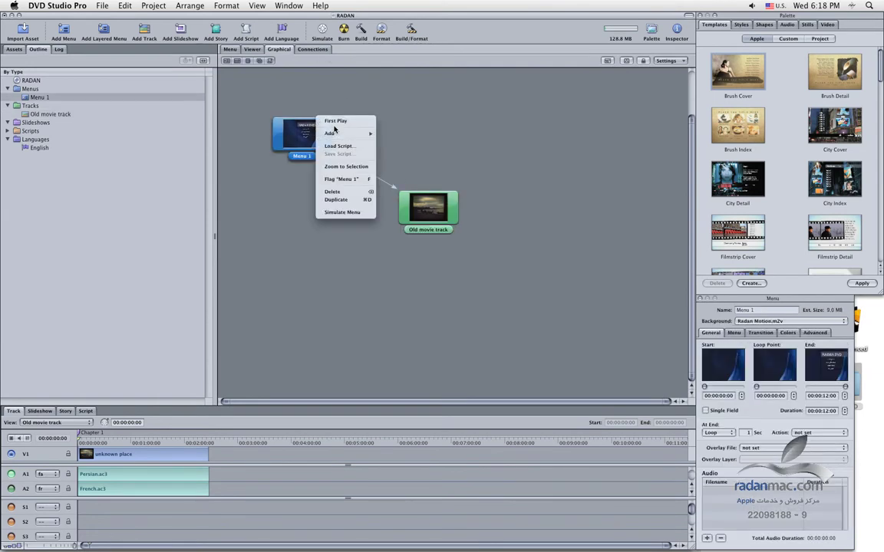
left_click(336, 121)
Simulate the disc from the menu view, test the شروع فیلم entry and the return to the menu, then close the simulator
left_click(230, 49)
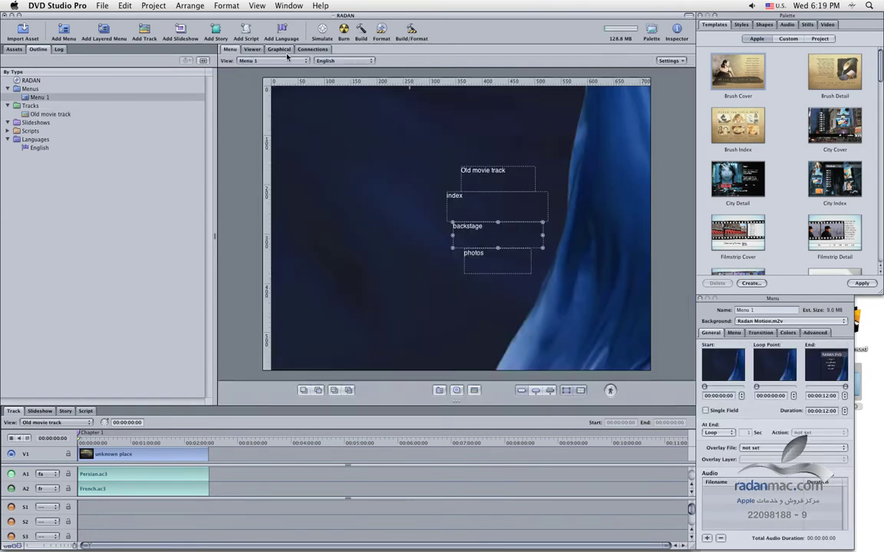
left_click(323, 32)
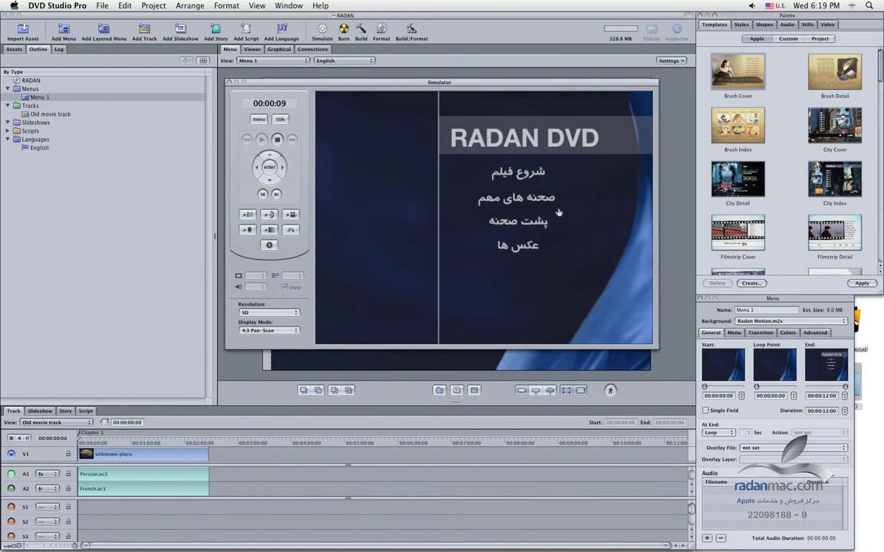
left_click(513, 176)
left_click(258, 119)
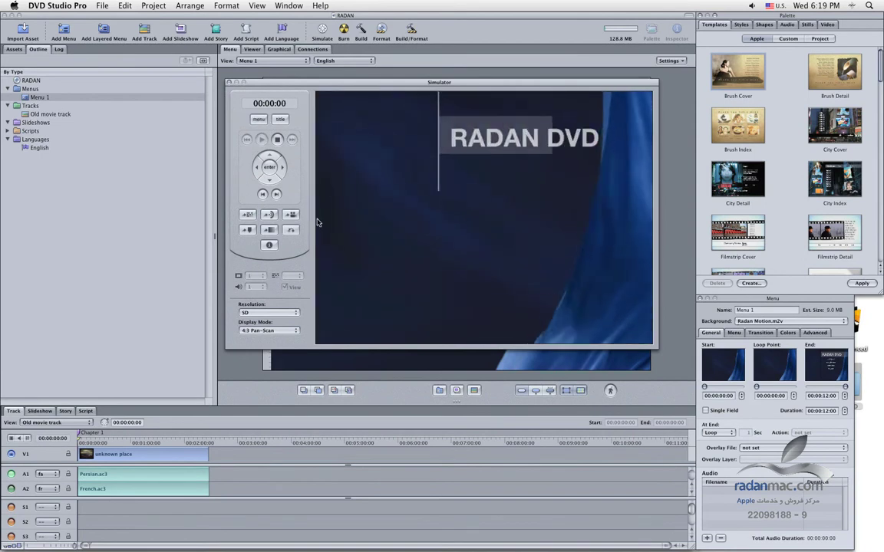
left_click(228, 82)
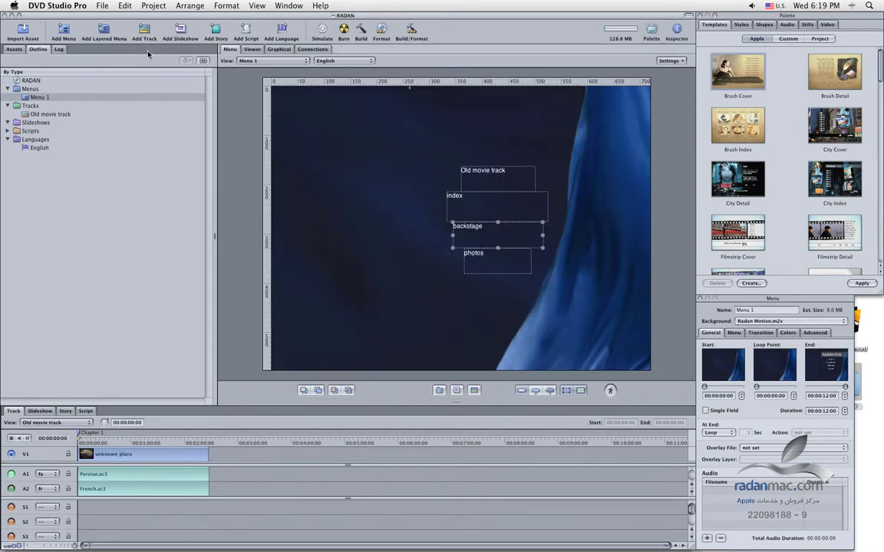
Add a new slideshow, show it in the slideshow editor and expand the Photos asset folder
left_click(181, 31)
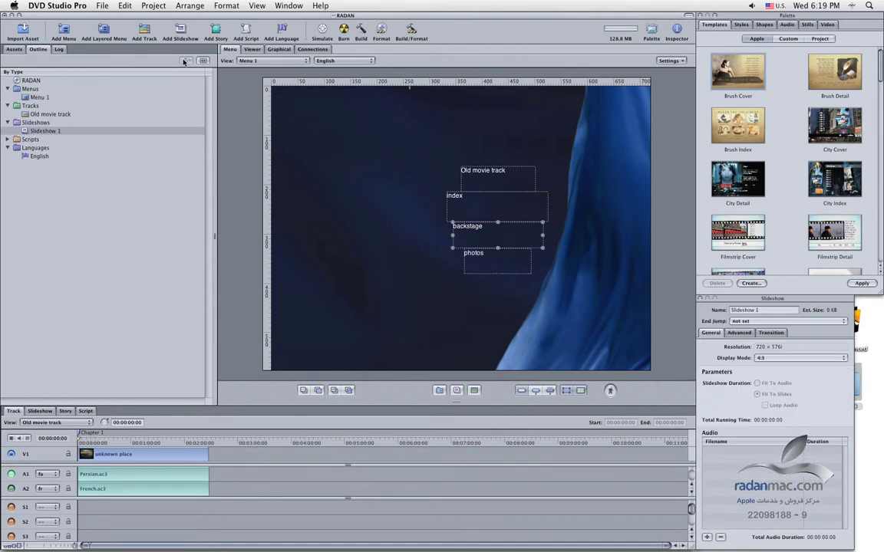
left_click(49, 413)
left_click(14, 48)
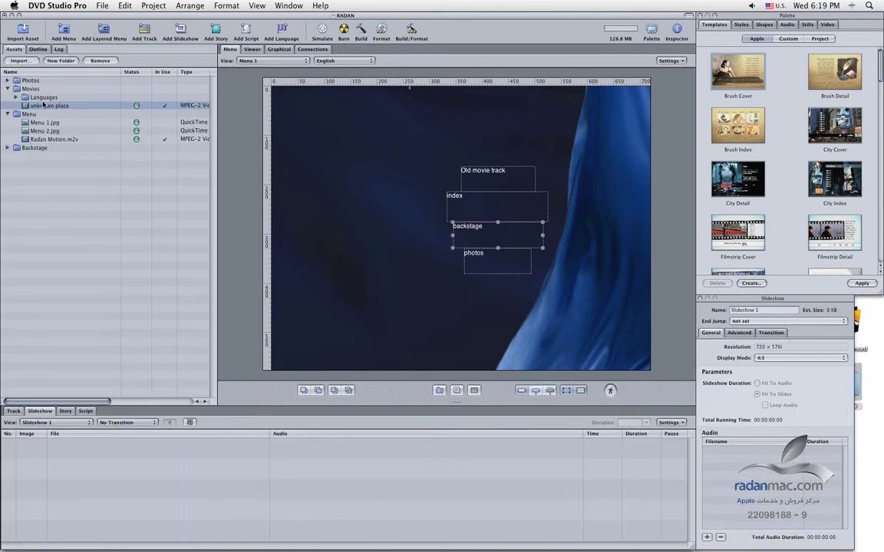
left_click(7, 80)
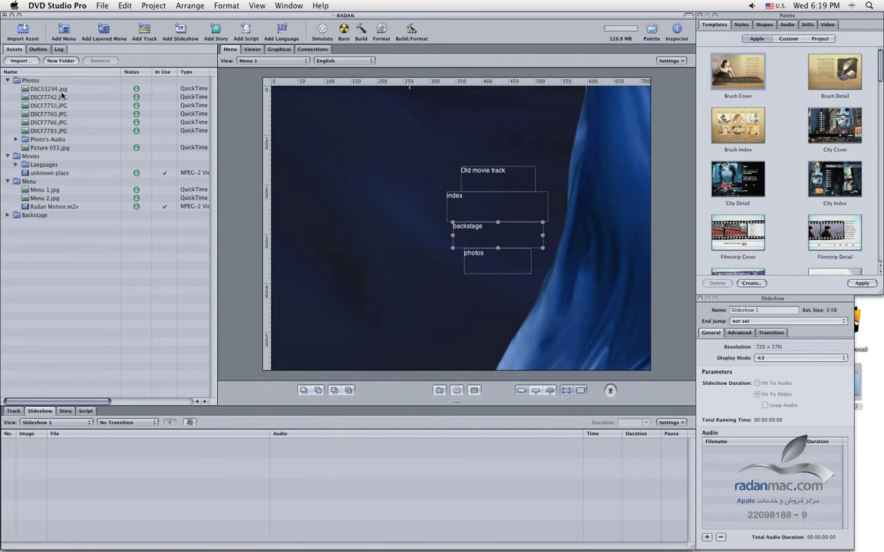
Fill the slideshow with DSCF7742.JPG, DSCF7750.JPG, DSCF7760.JPG and DSCF7766.JPG, and assign Ding Dong.mp3 as its audio
left_click(63, 92)
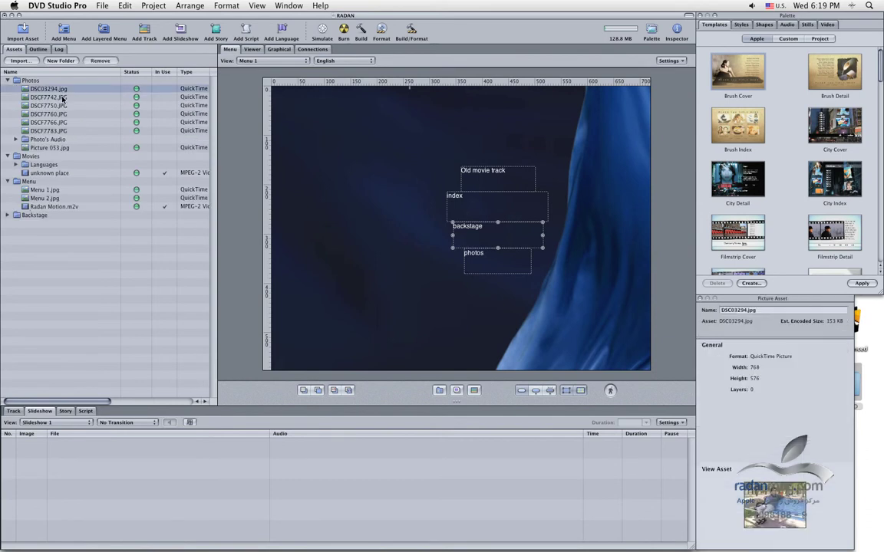
left_click(63, 98)
left_click(54, 124, "shift")
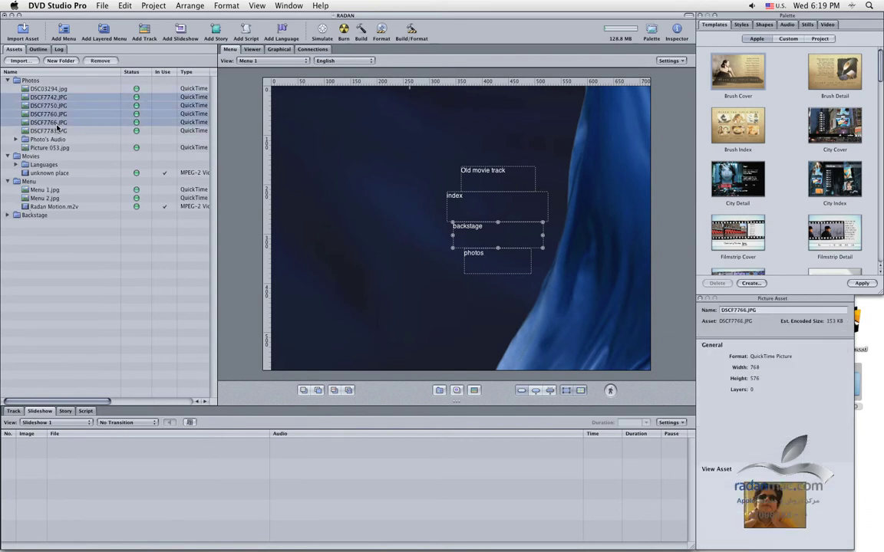
left_click_drag(53, 96, 80, 464)
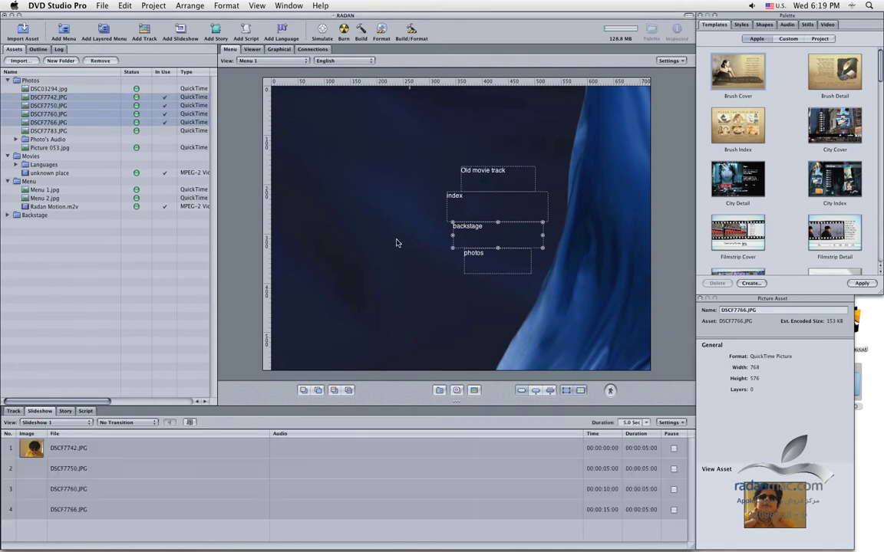
left_click(16, 139)
left_click_drag(54, 147, 168, 423)
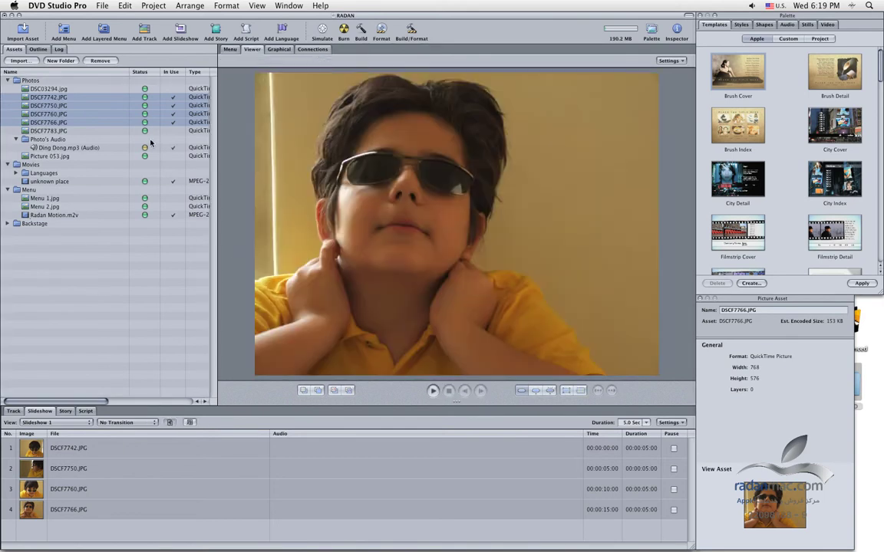
Link the photos button in Menu 1 to Slideshow 1 from the project outline
left_click(230, 50)
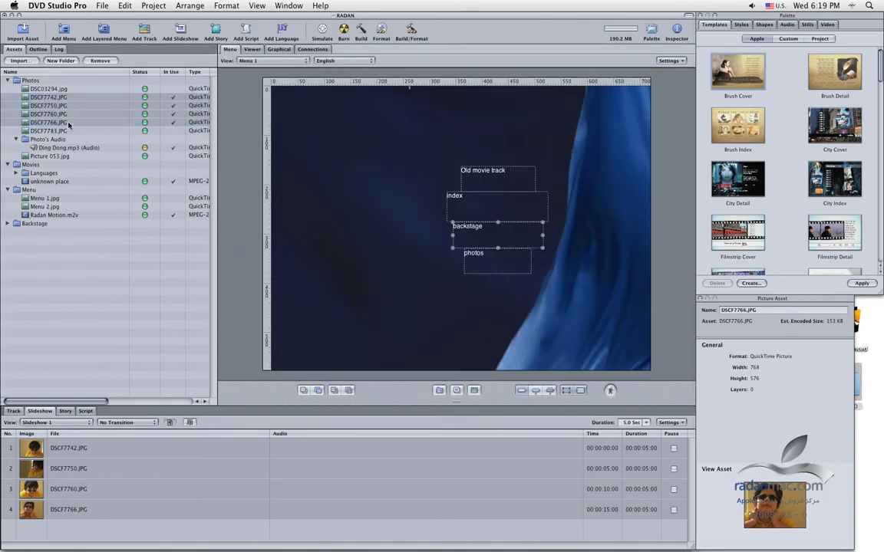
left_click(38, 50)
left_click_drag(40, 133, 558, 279)
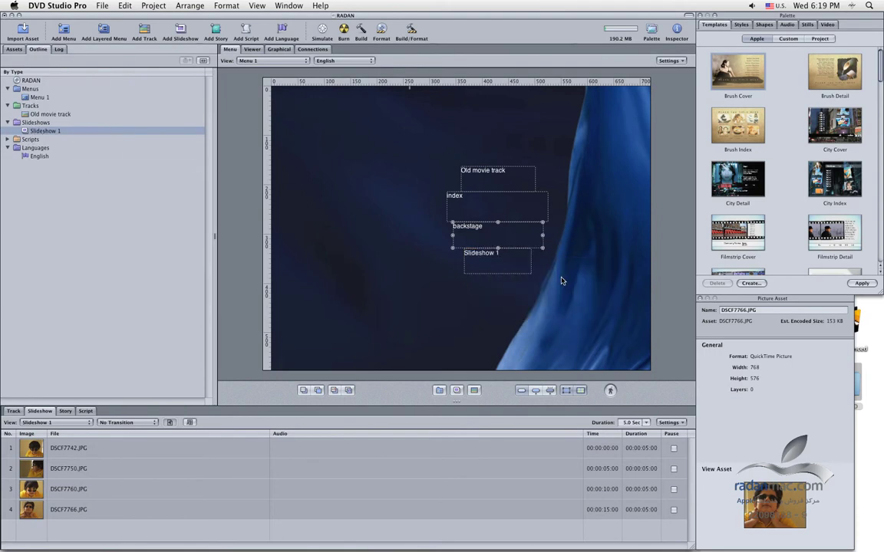
Simulate the disc, test the عکس ها and شروع فیلم entries with a return to the menu after each, and close the simulator
left_click(322, 36)
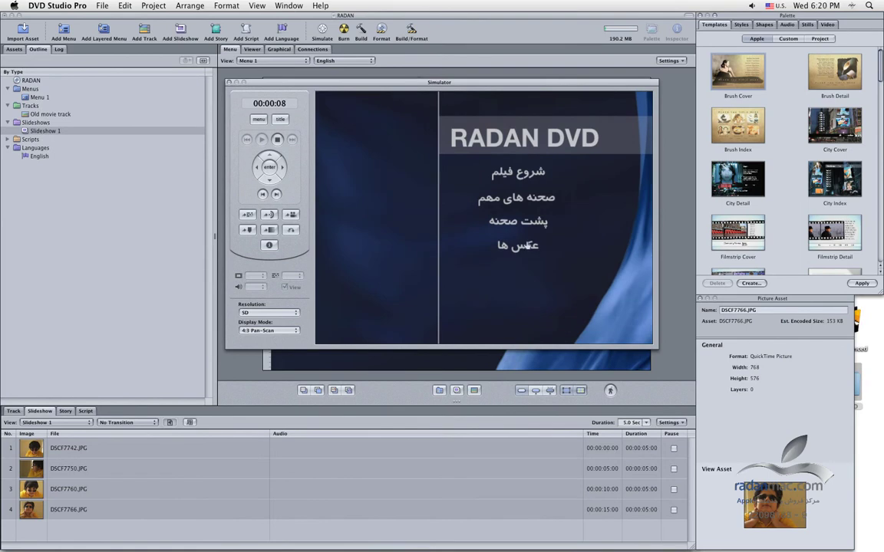
left_click(507, 250)
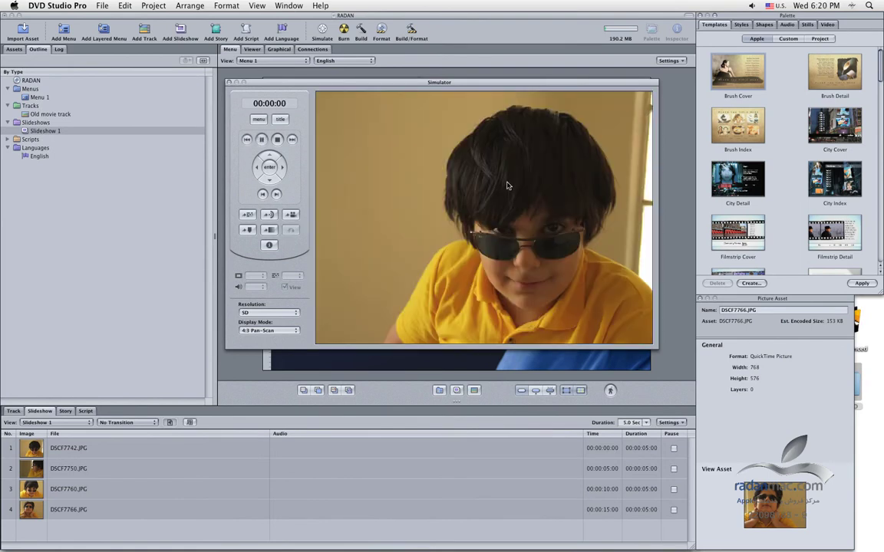
left_click(258, 120)
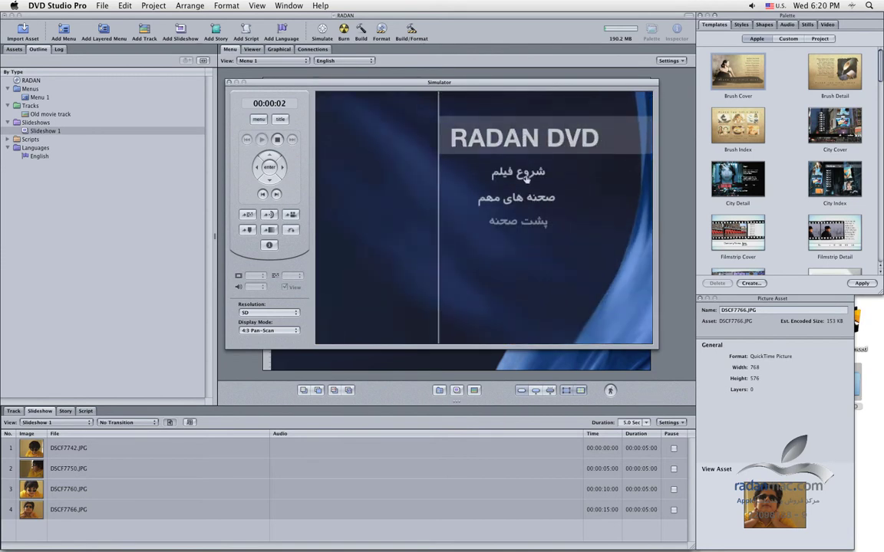
left_click(526, 176)
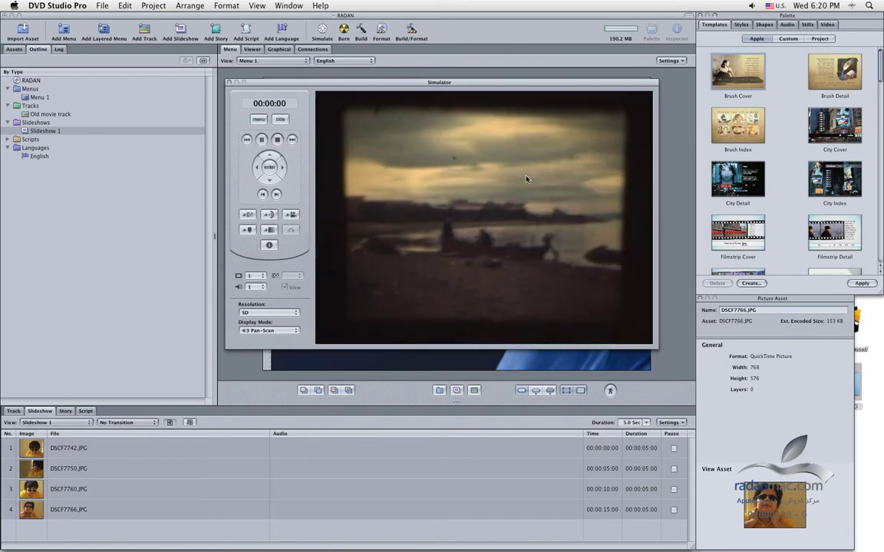
left_click(258, 120)
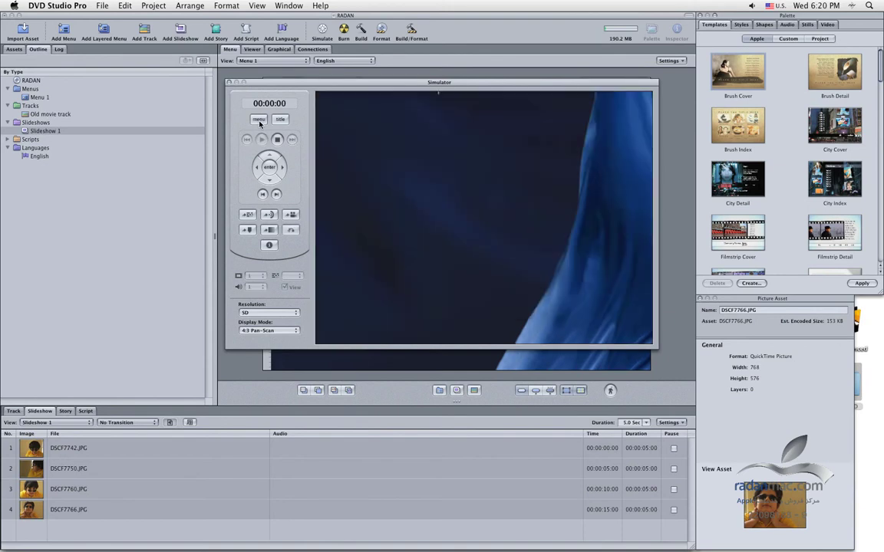
left_click(230, 83)
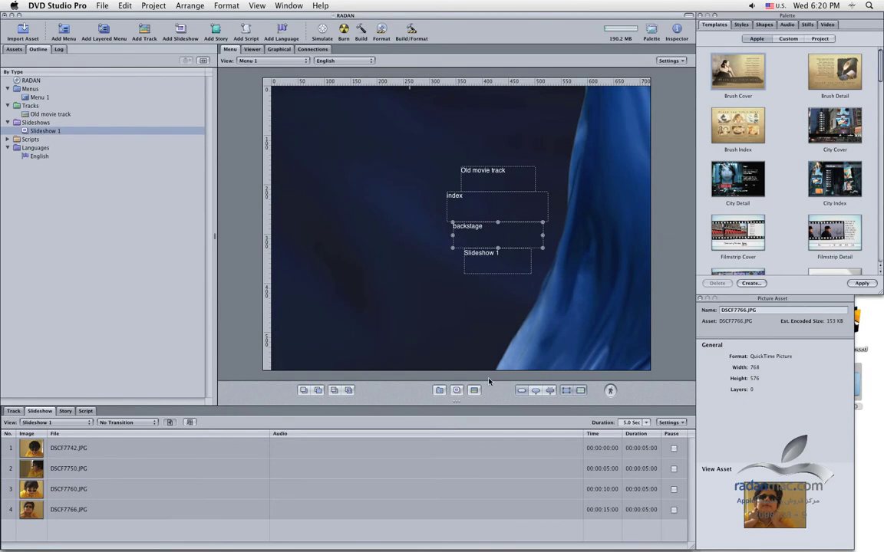
Reopen Menu 1 from the project outline and start another disc simulation
left_click(252, 49)
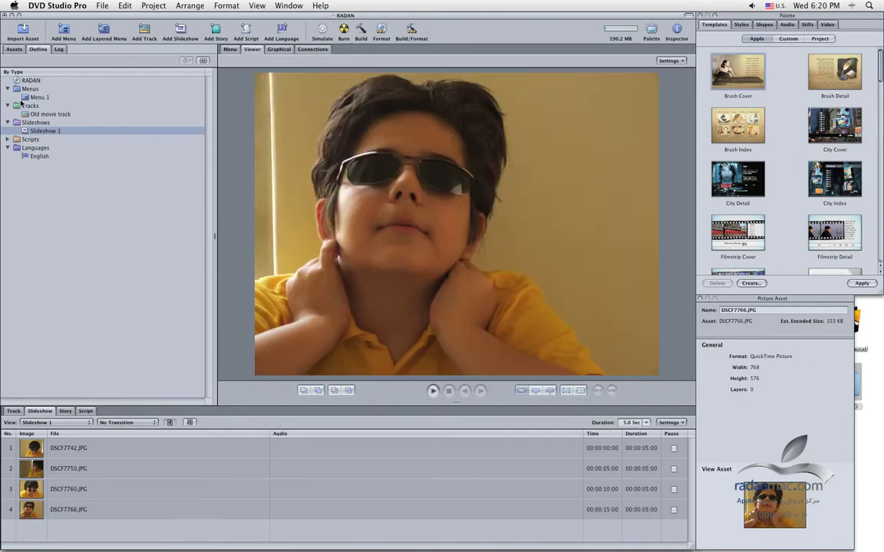
left_click(13, 49)
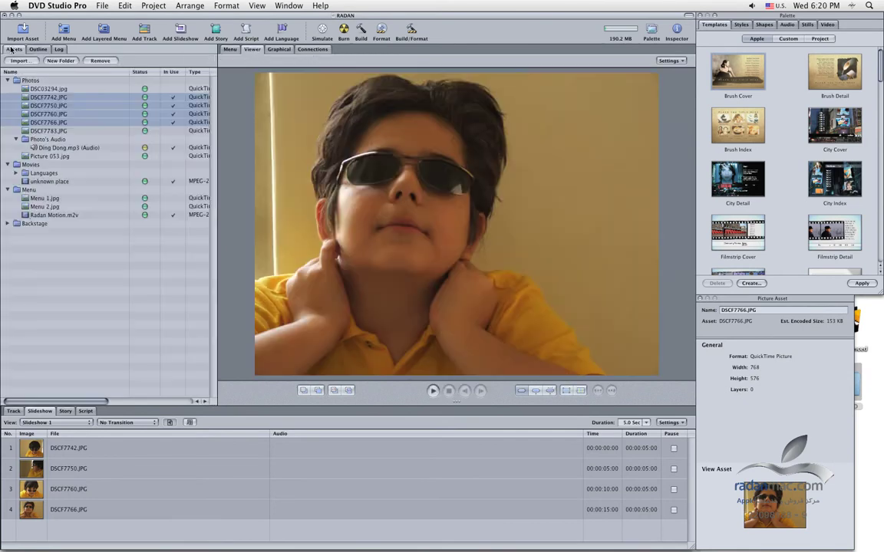
left_click(38, 49)
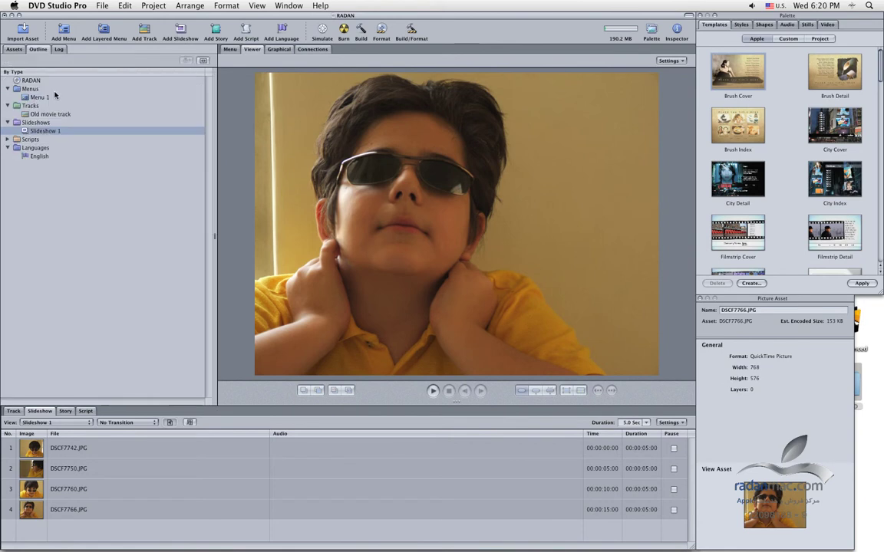
double_click(44, 99)
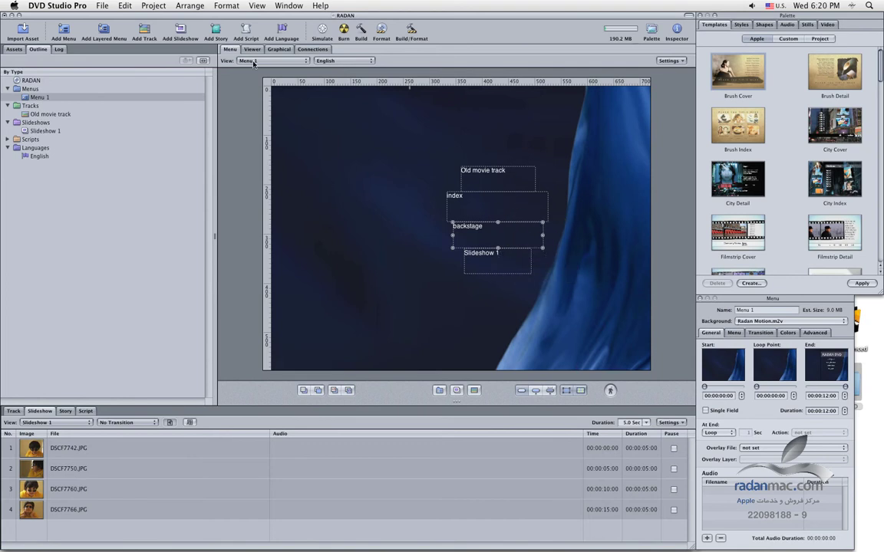
left_click(320, 30)
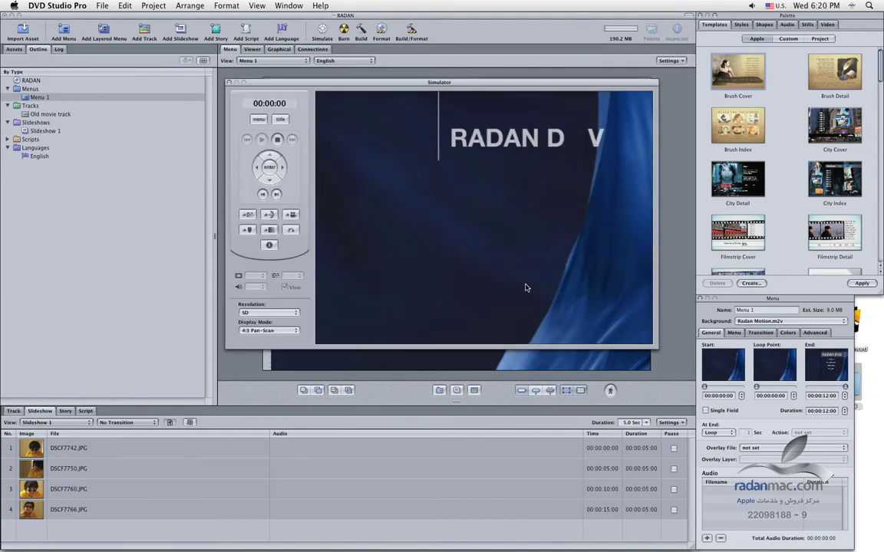